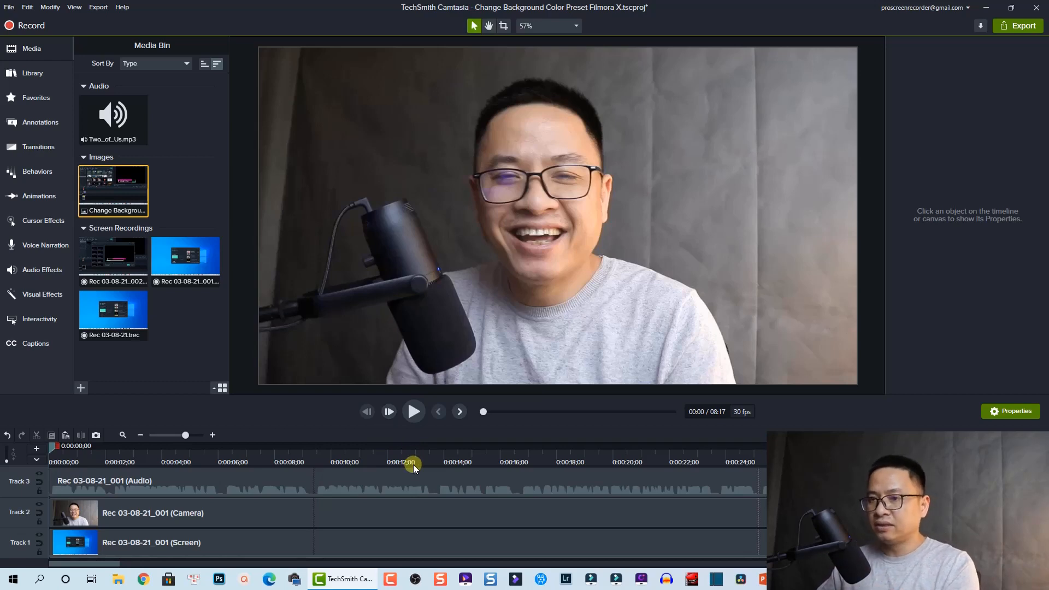
Step: Play the first seconds of the existing edit and return the playhead to the start
{"action": "key", "text": "space"}
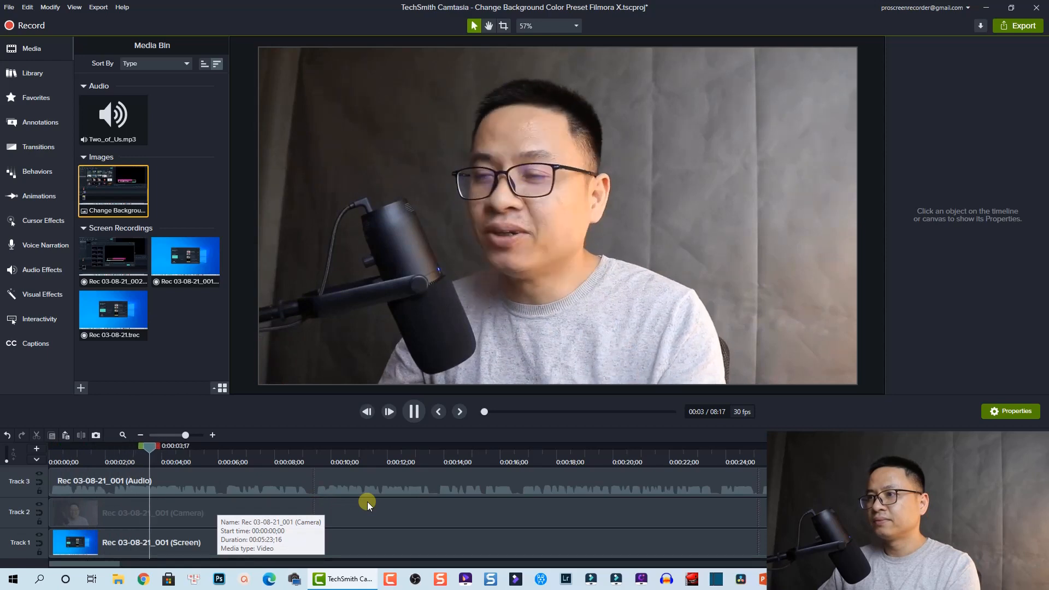
{"action": "key", "text": "space"}
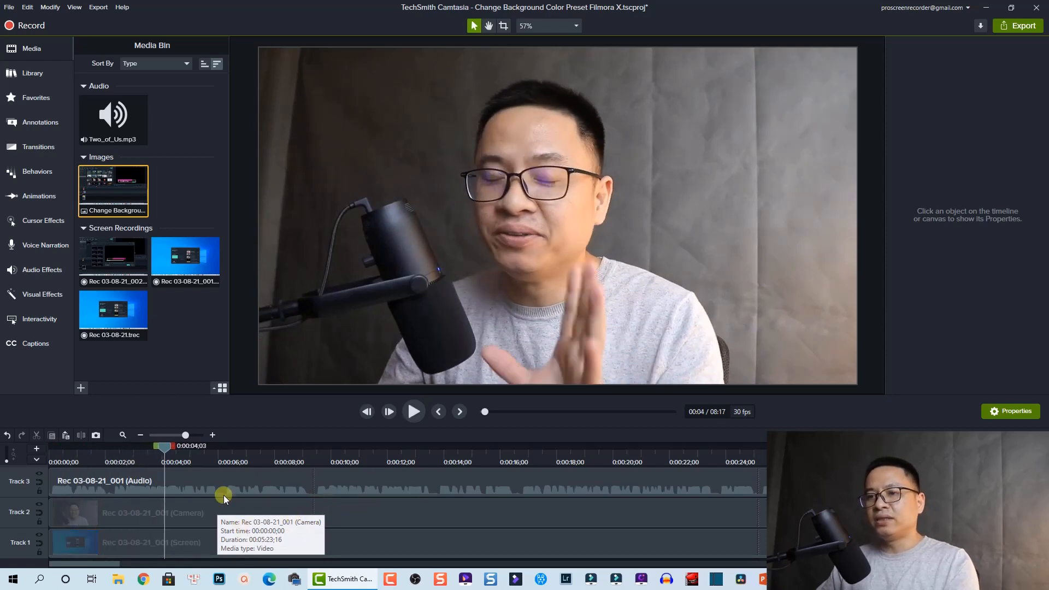
{"action": "left_click_drag", "start_coordinate": [168, 450], "coordinate": [19, 447]}
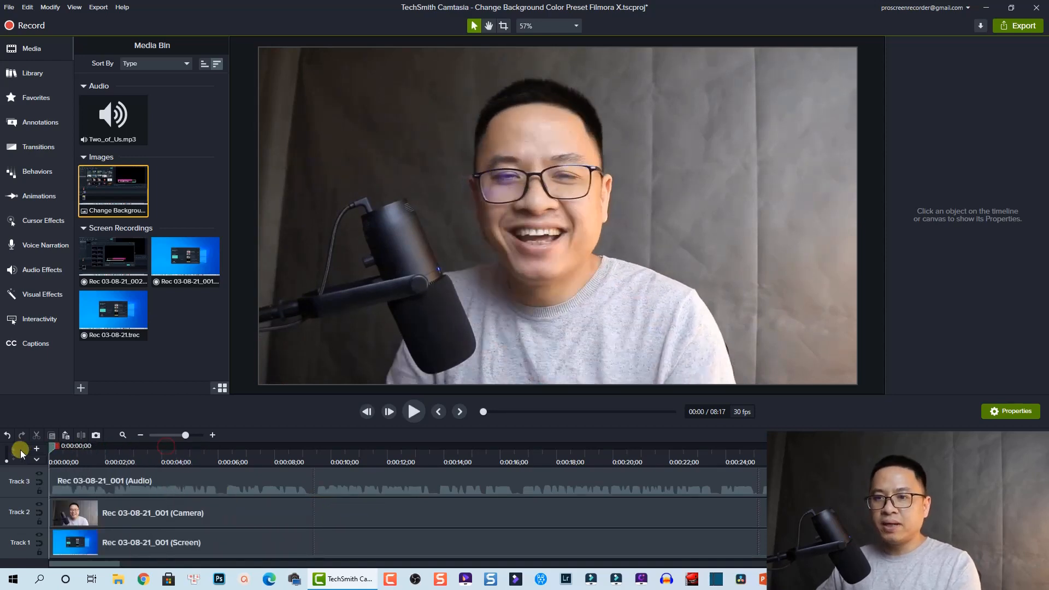
Step: Delete all clips from the three timeline tracks
{"action": "left_click", "coordinate": [143, 514]}
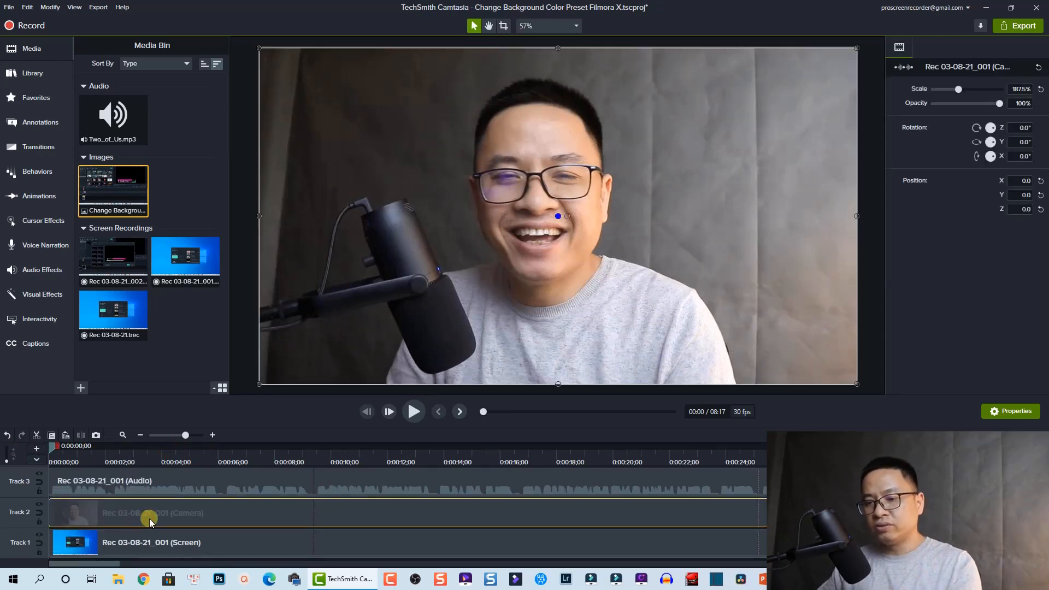
{"action": "key", "text": "ctrl+a"}
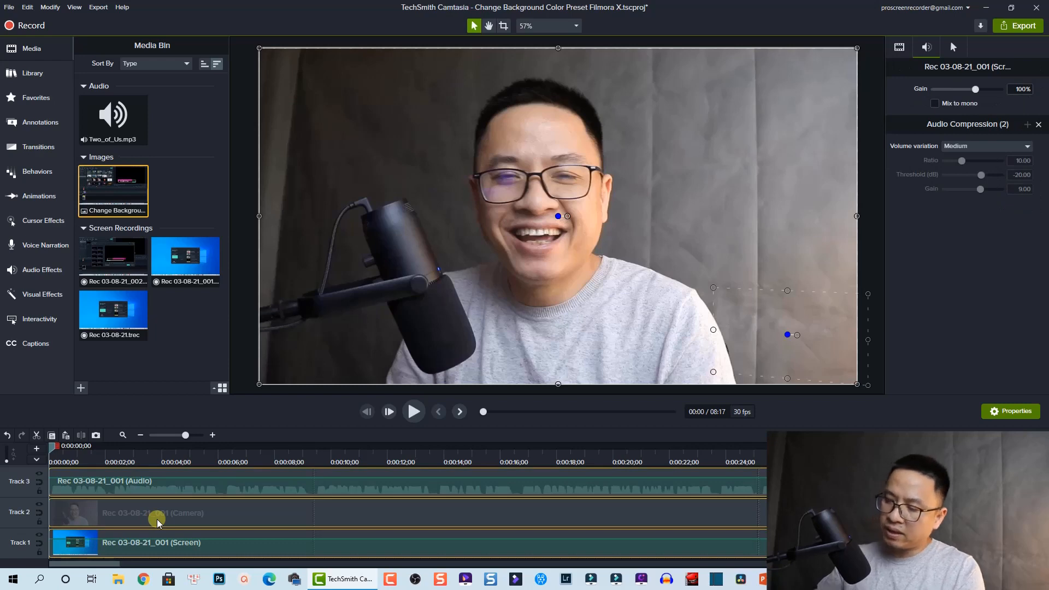
{"action": "key", "text": "Delete"}
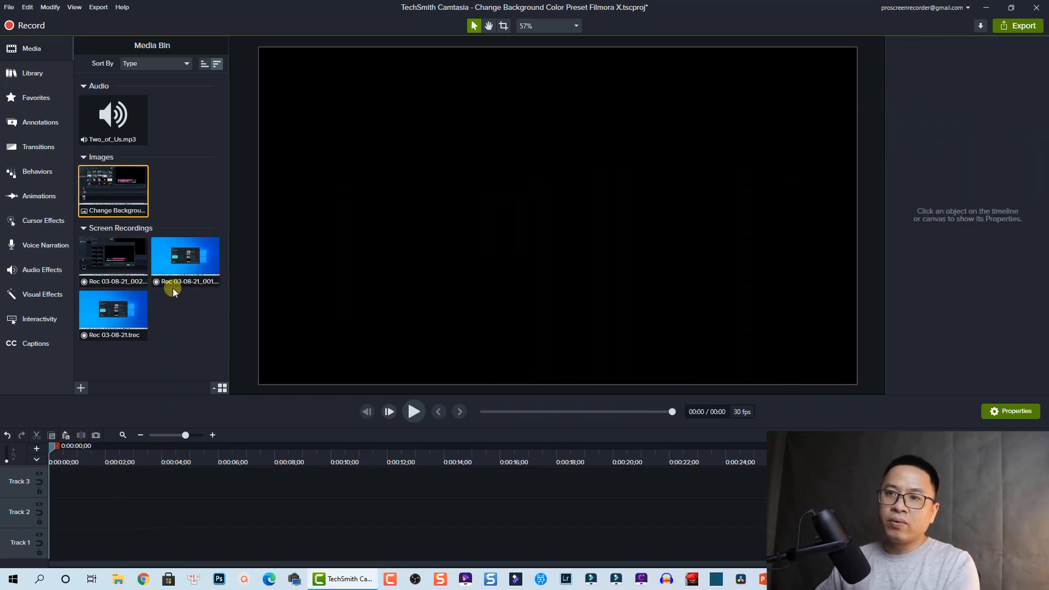
Step: Add the screen recording Rec 03-08-21_001 to the start of the timeline on Tracks 1 and 2
{"action": "left_click", "coordinate": [145, 310]}
{"action": "left_click", "coordinate": [167, 271]}
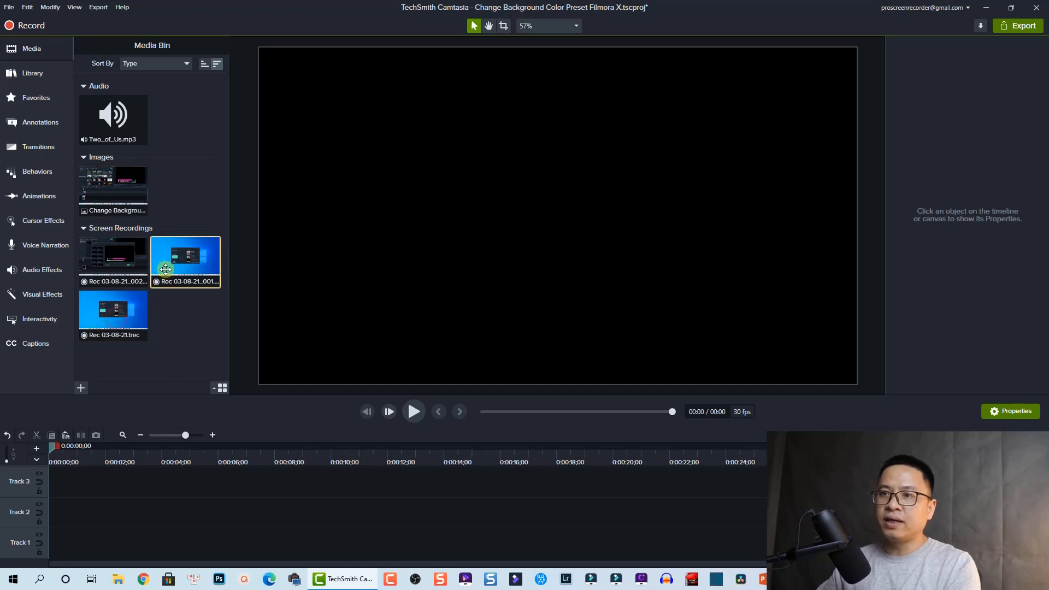
{"action": "left_click", "coordinate": [117, 313]}
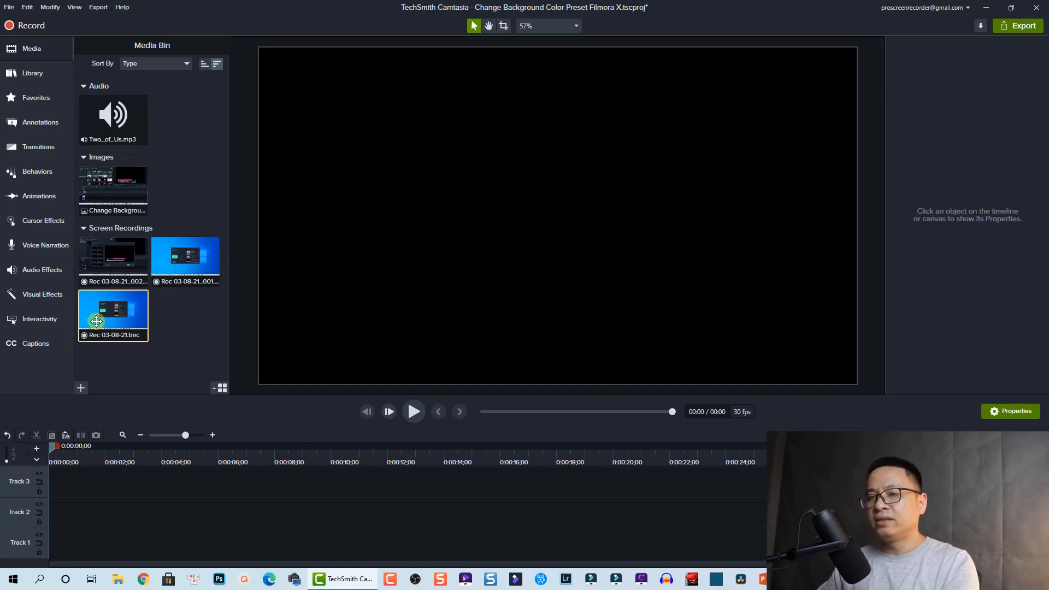
{"action": "left_click", "coordinate": [169, 269]}
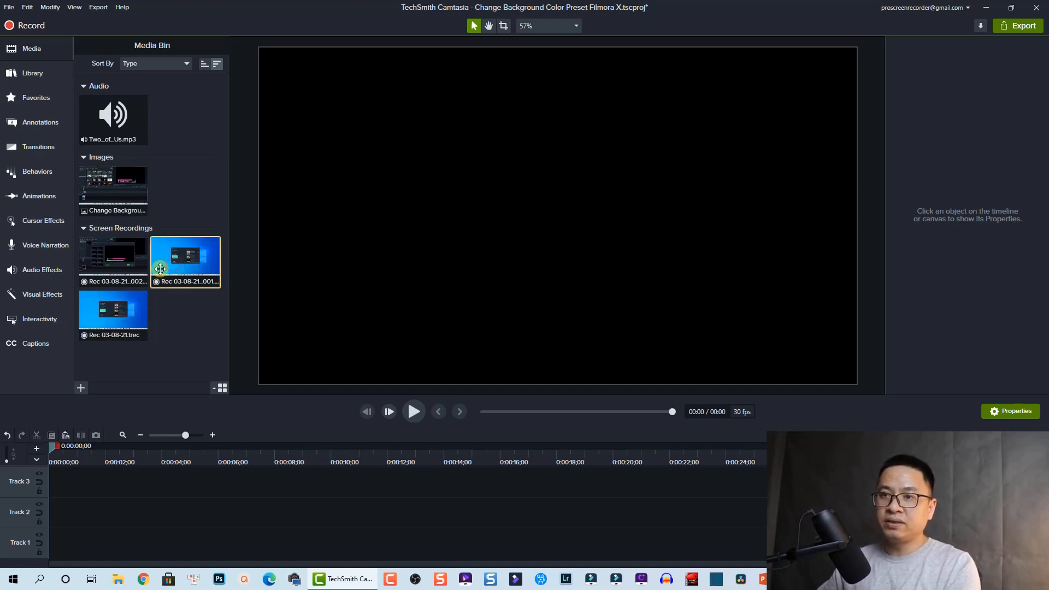
{"action": "left_click_drag", "start_coordinate": [160, 269], "coordinate": [44, 531]}
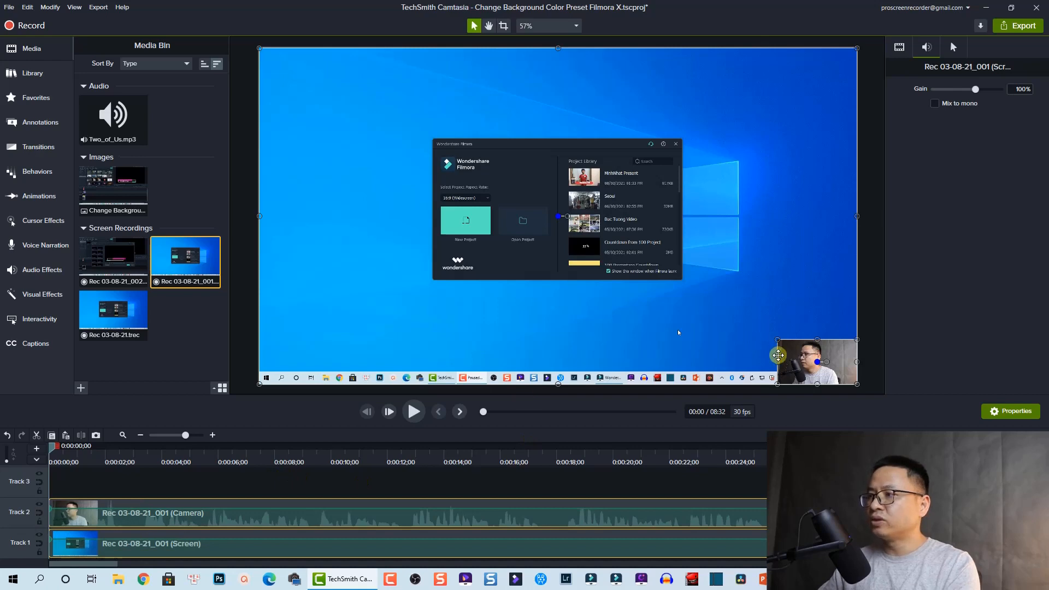
Step: Enlarge the camera video to fill the whole canvas and play the opening seconds up to the hand clap
{"action": "left_click", "coordinate": [798, 350]}
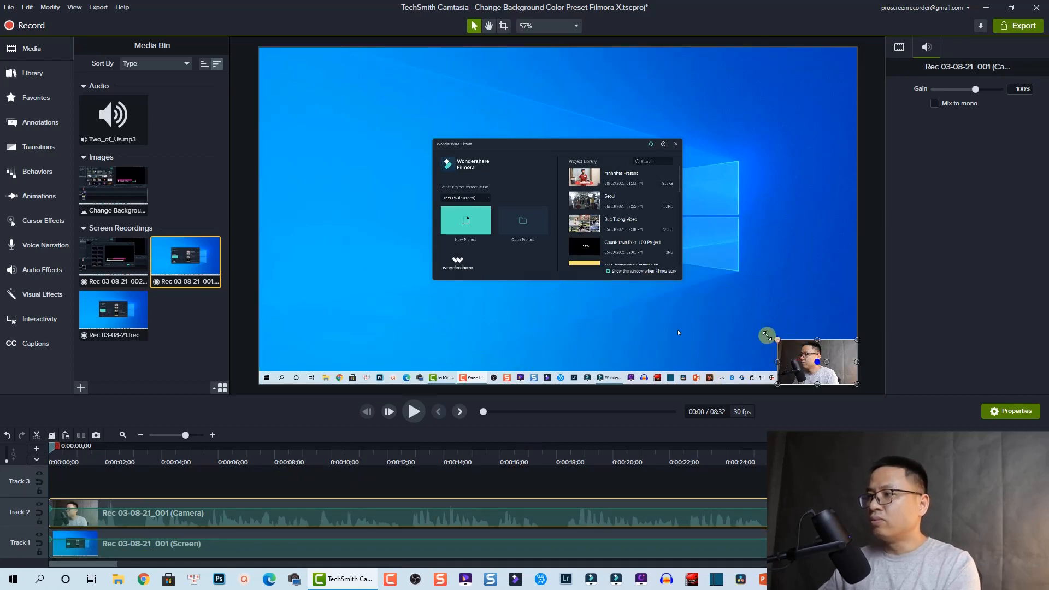
{"action": "left_click_drag", "start_coordinate": [768, 335], "coordinate": [260, 48]}
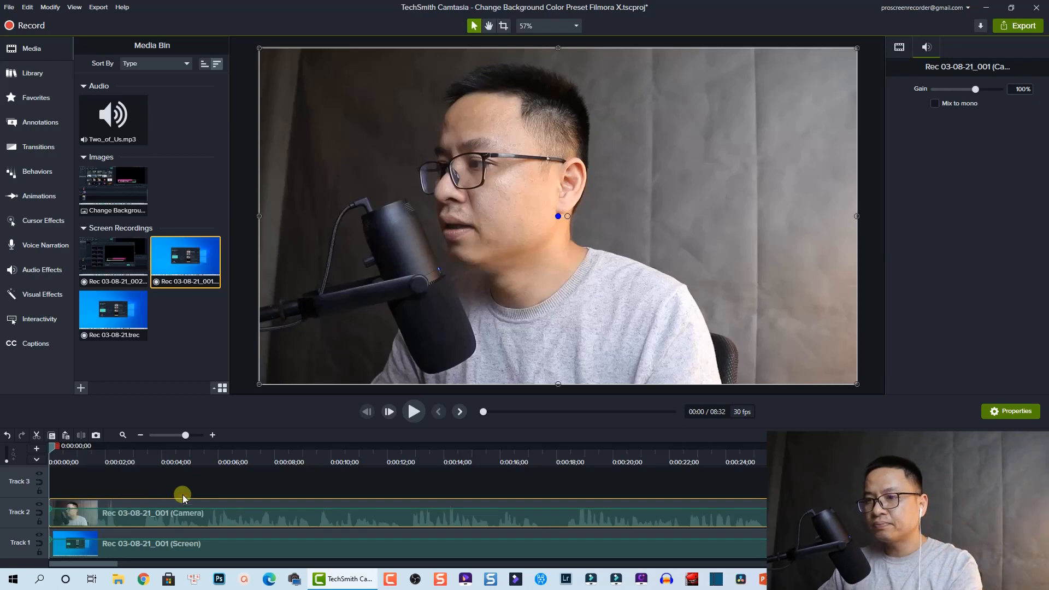
{"action": "key", "text": "space"}
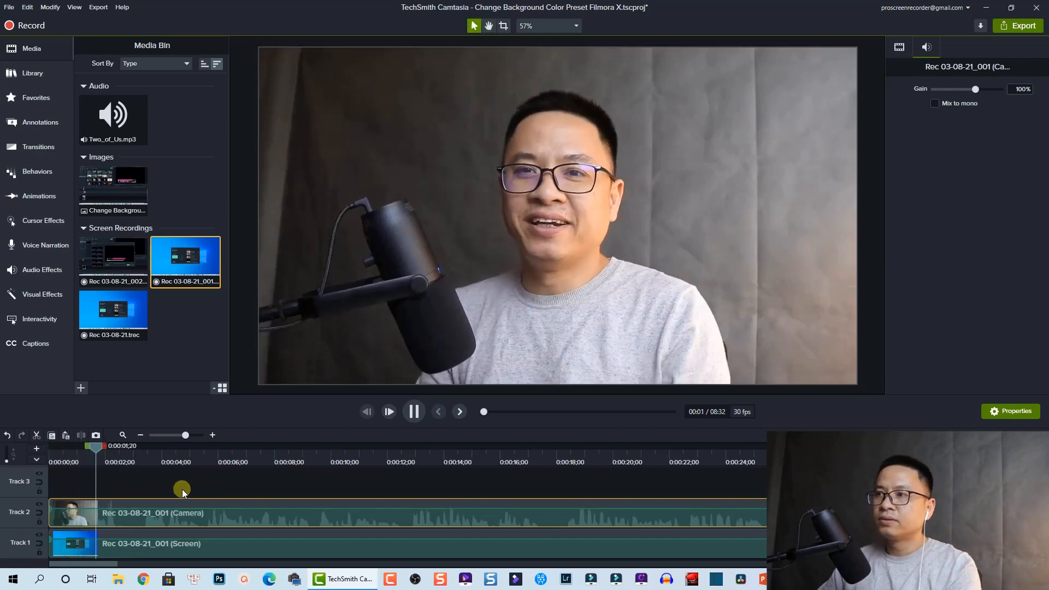
{"action": "key", "text": "space"}
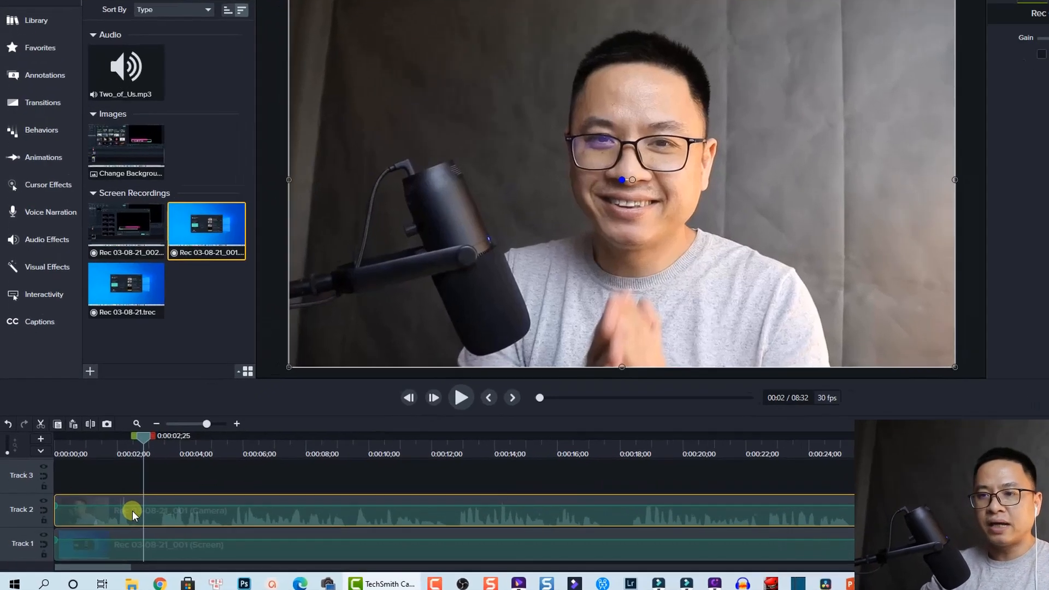
Step: Separate the audio and video of the camera clip on Track 2 and park the playhead on the clap at 0:00:02;13
{"action": "right_click", "coordinate": [120, 514]}
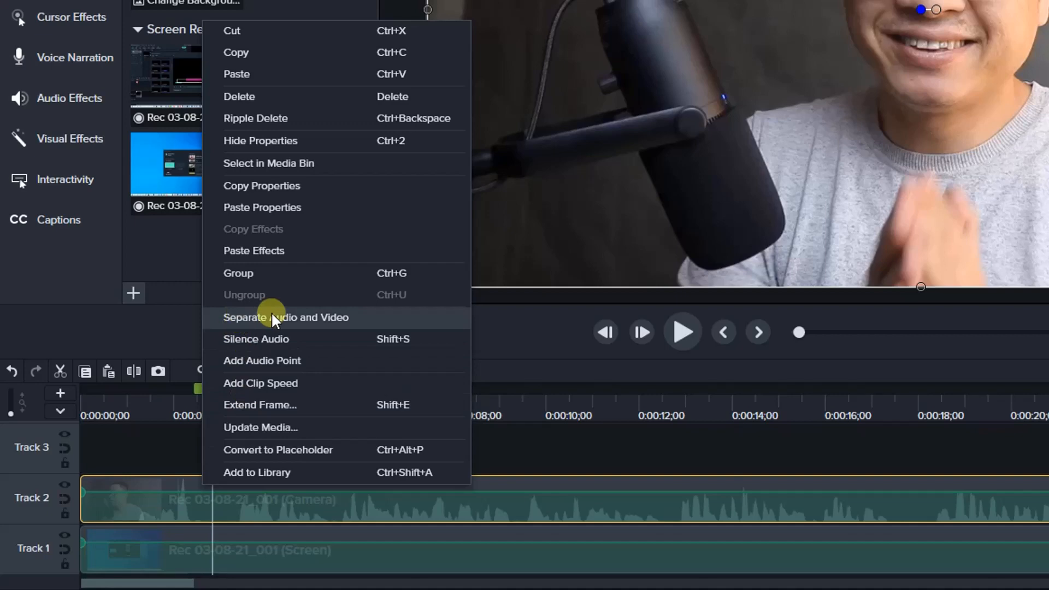
{"action": "left_click", "coordinate": [301, 316]}
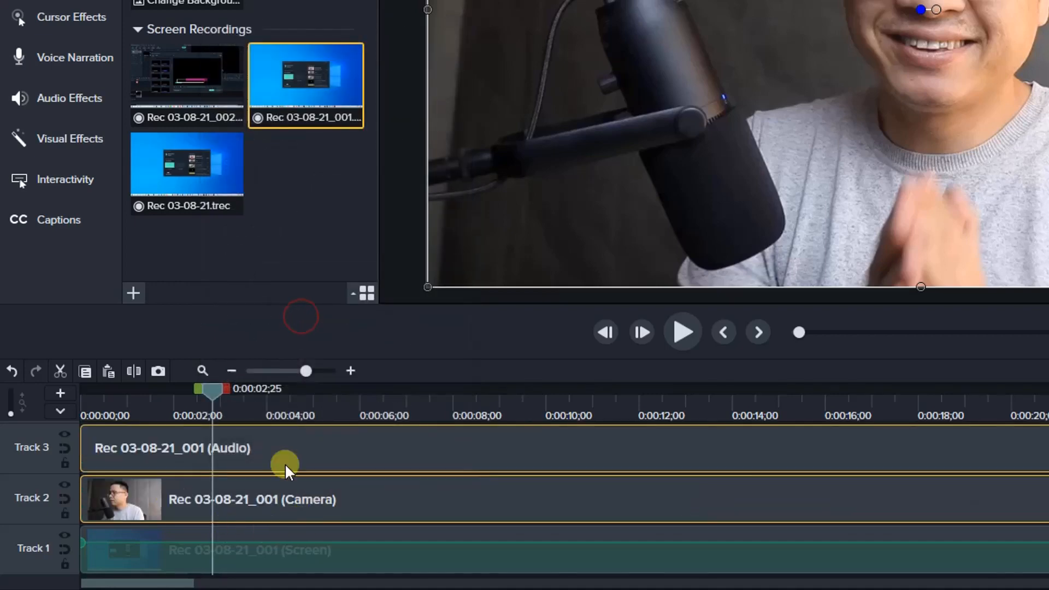
{"action": "left_click", "coordinate": [119, 403]}
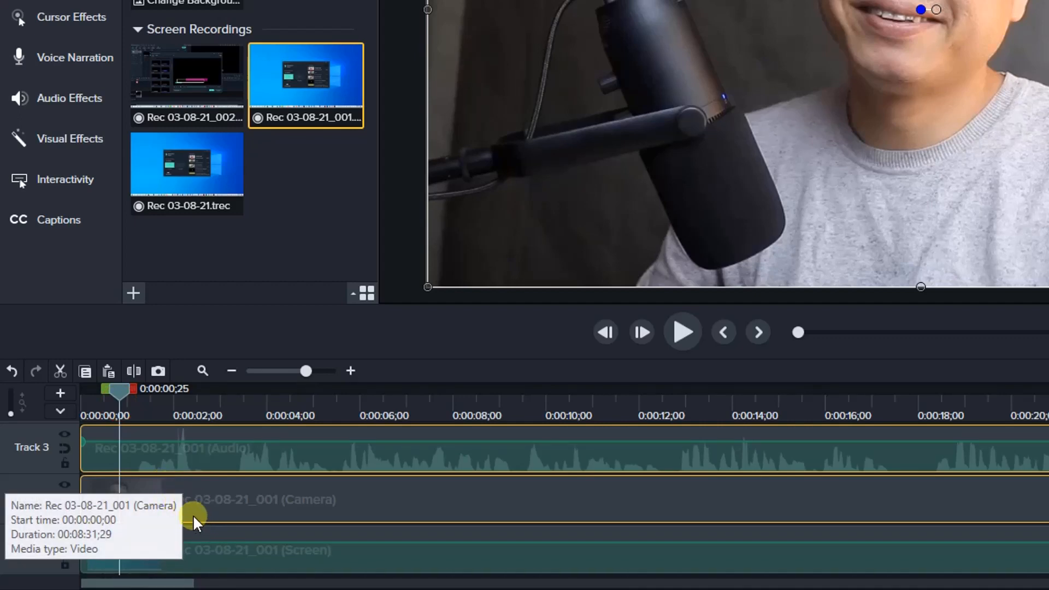
{"action": "key", "text": "space"}
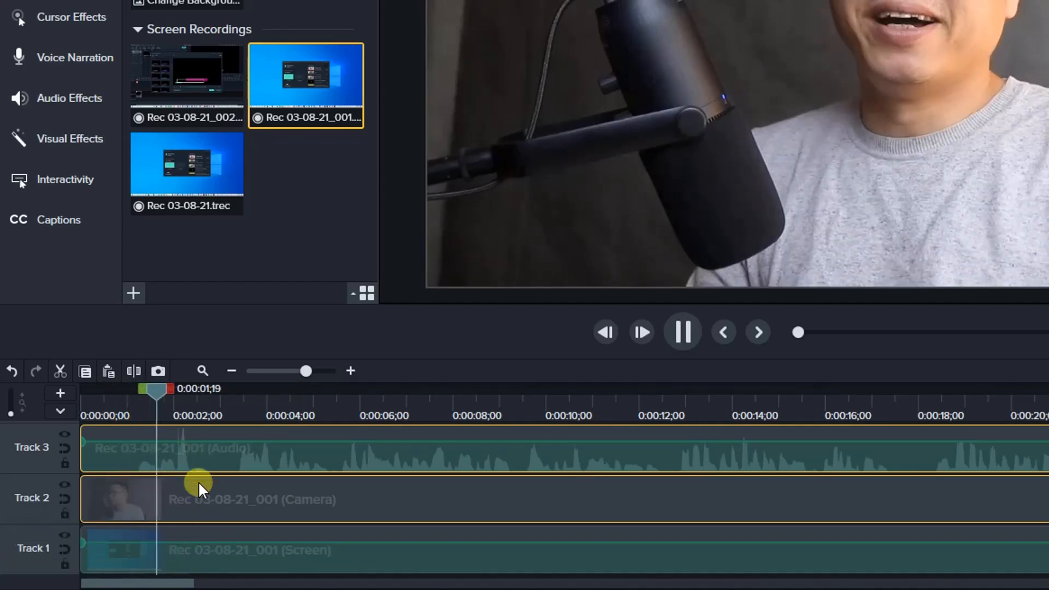
{"action": "key", "text": "space"}
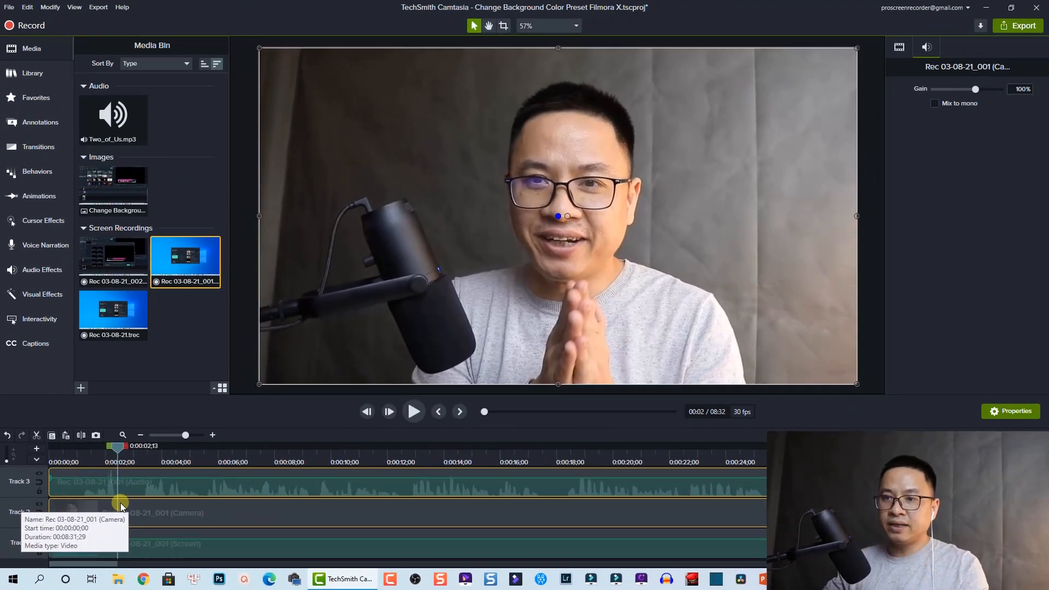
Step: Shift the separated audio clip on Track 3 later so its clap peak lines up with the playhead at 0:00:02;13
{"action": "scroll", "coordinate": [126, 492], "scroll_direction": "up", "scroll_amount": 3}
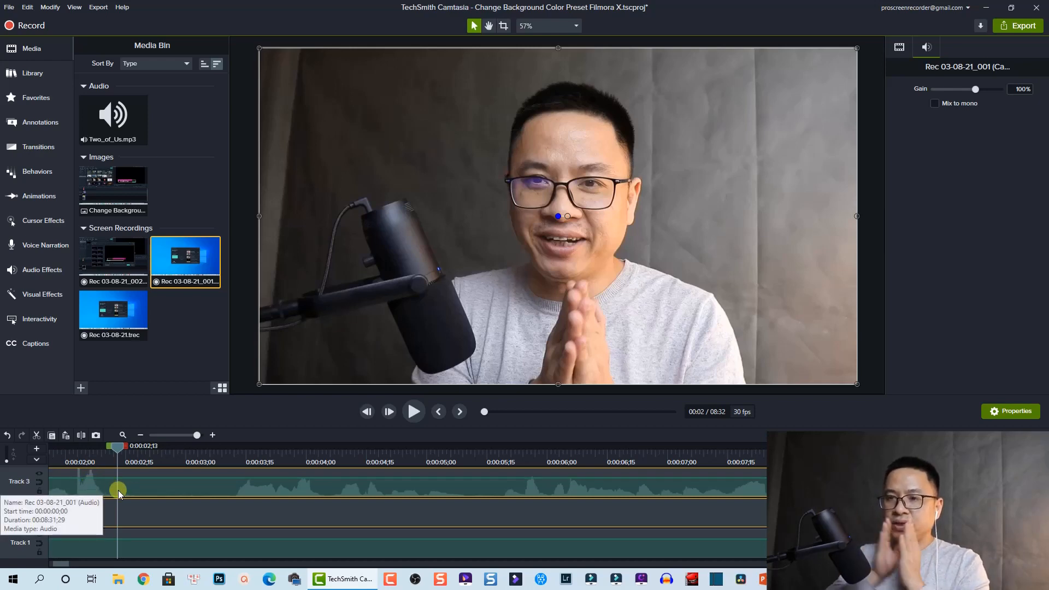
{"action": "left_click", "coordinate": [75, 486]}
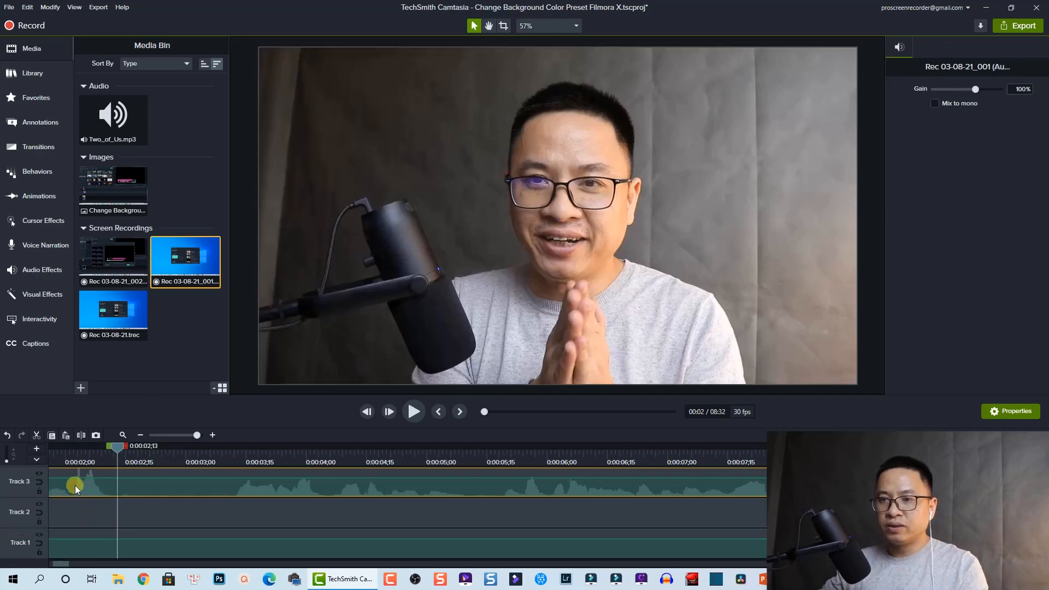
{"action": "left_click_drag", "start_coordinate": [84, 486], "coordinate": [108, 508]}
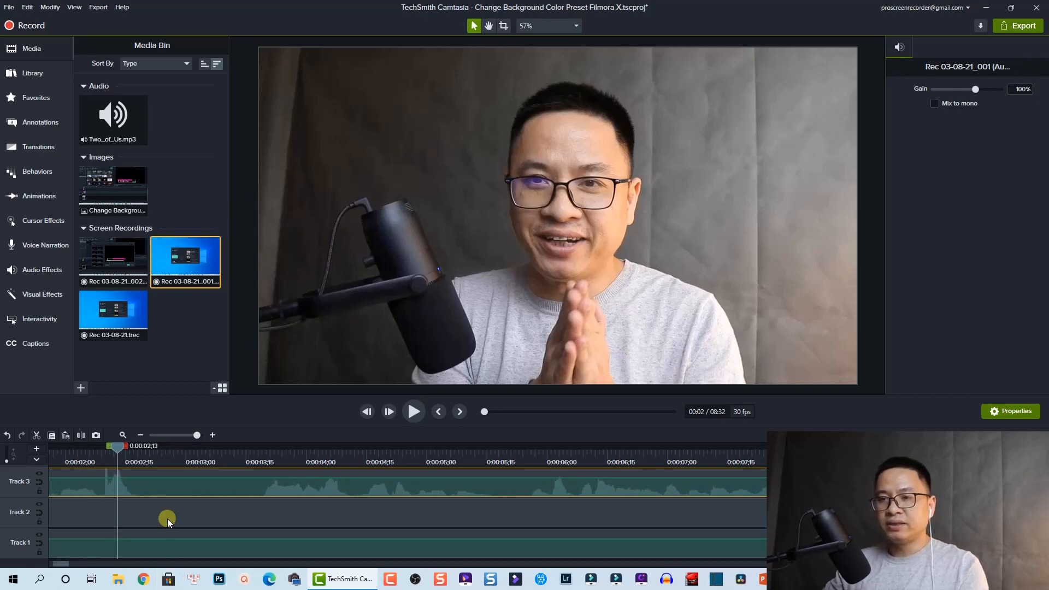
{"action": "scroll", "coordinate": [143, 520], "scroll_direction": "down", "scroll_amount": 4}
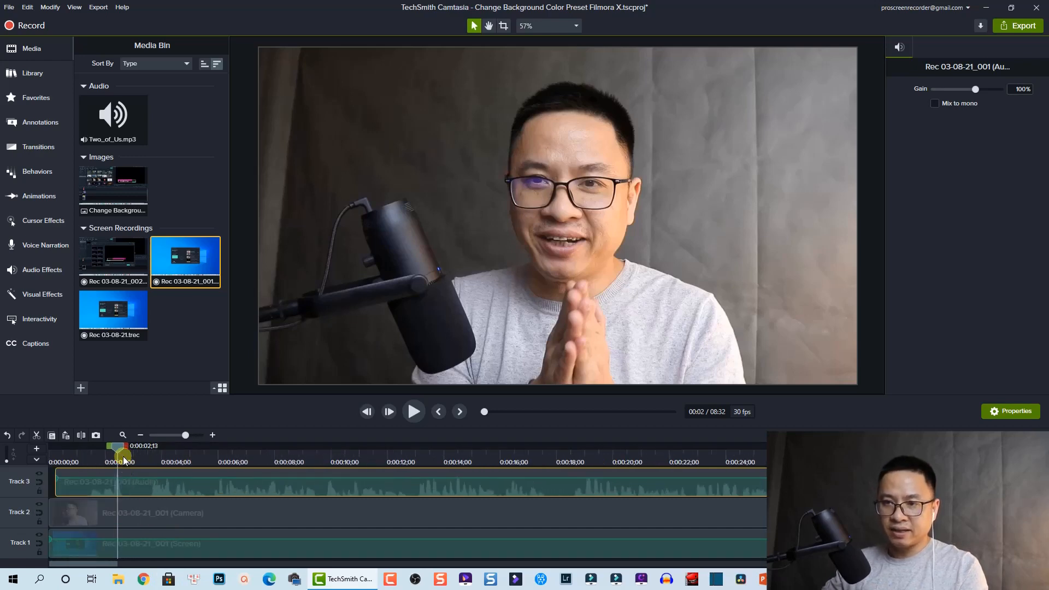
Step: Play the opening from the start through the clap to check the audio and video sync
{"action": "left_click_drag", "start_coordinate": [117, 447], "coordinate": [44, 455]}
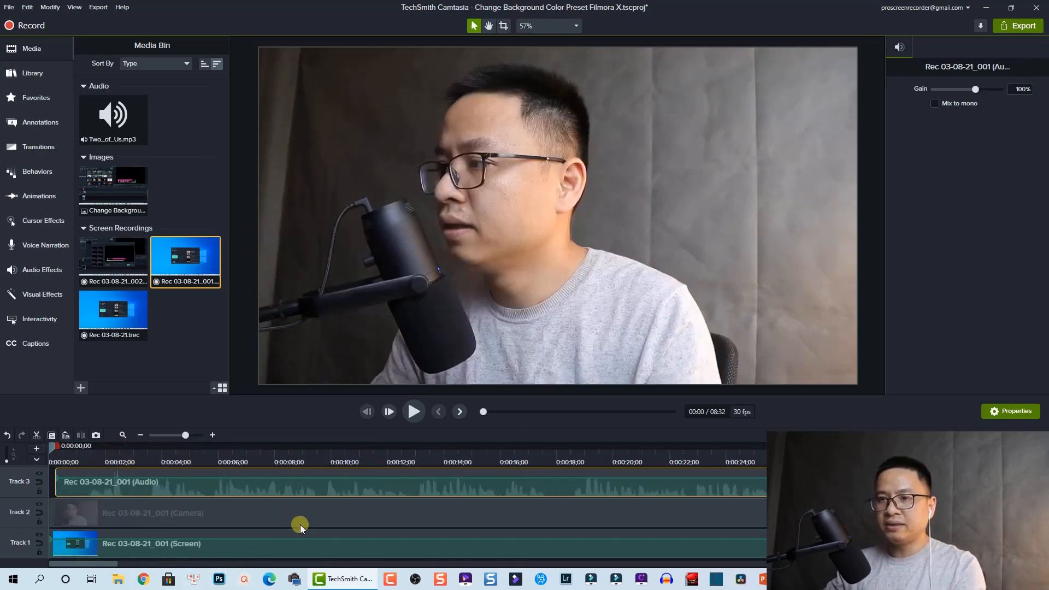
{"action": "key", "text": "space"}
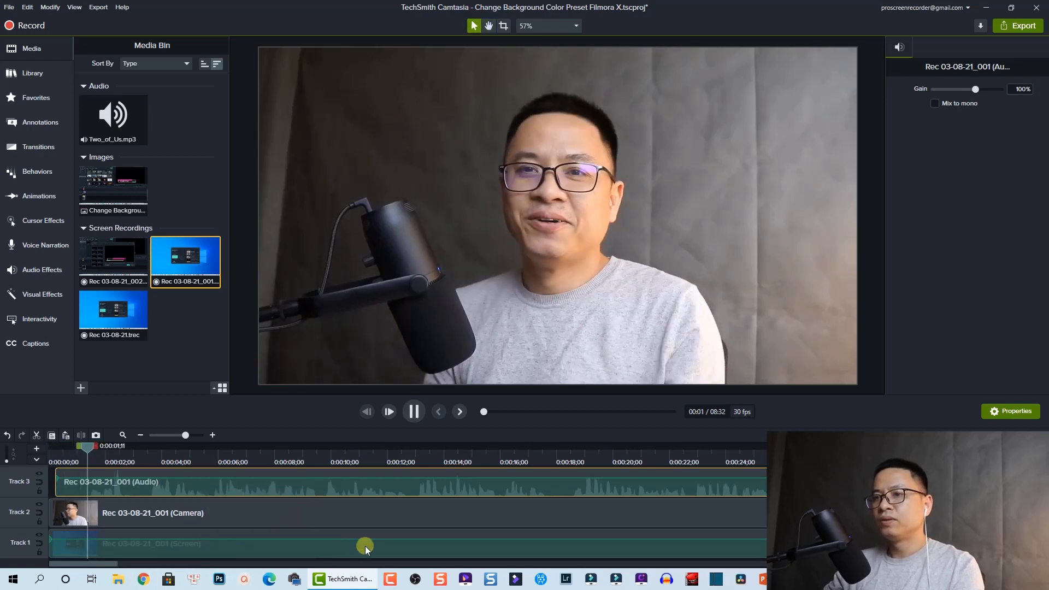
{"action": "key", "text": "space"}
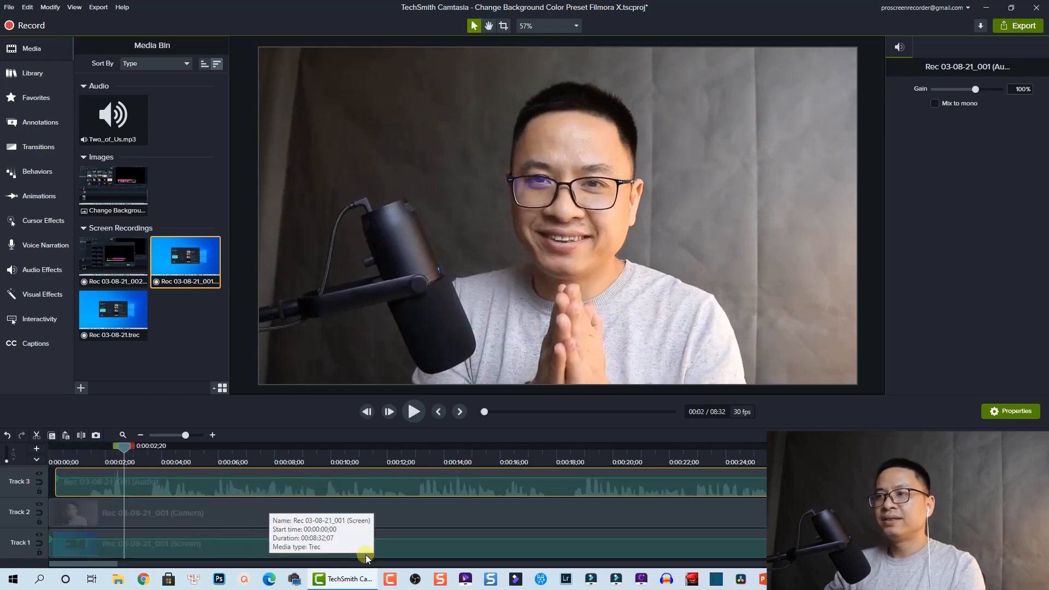
Step: Split the audio, camera and screen clips at 0:00:03;13 and delete the segments before the cut
{"action": "left_click", "coordinate": [145, 457]}
{"action": "left_click", "coordinate": [123, 508], "text": "ctrl"}
{"action": "left_click", "coordinate": [120, 546], "text": "ctrl"}
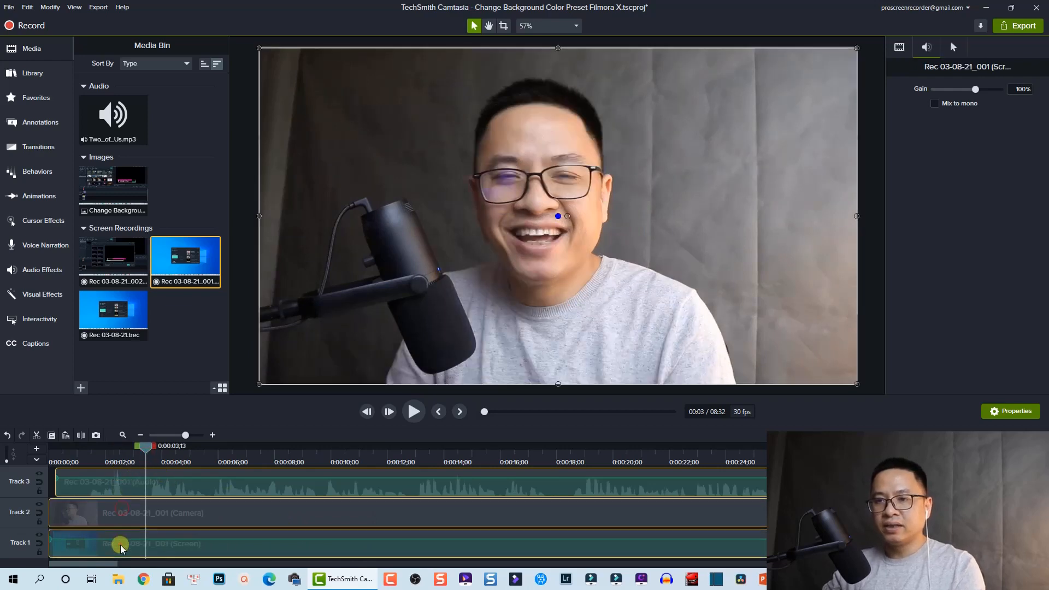
{"action": "left_click", "coordinate": [80, 436]}
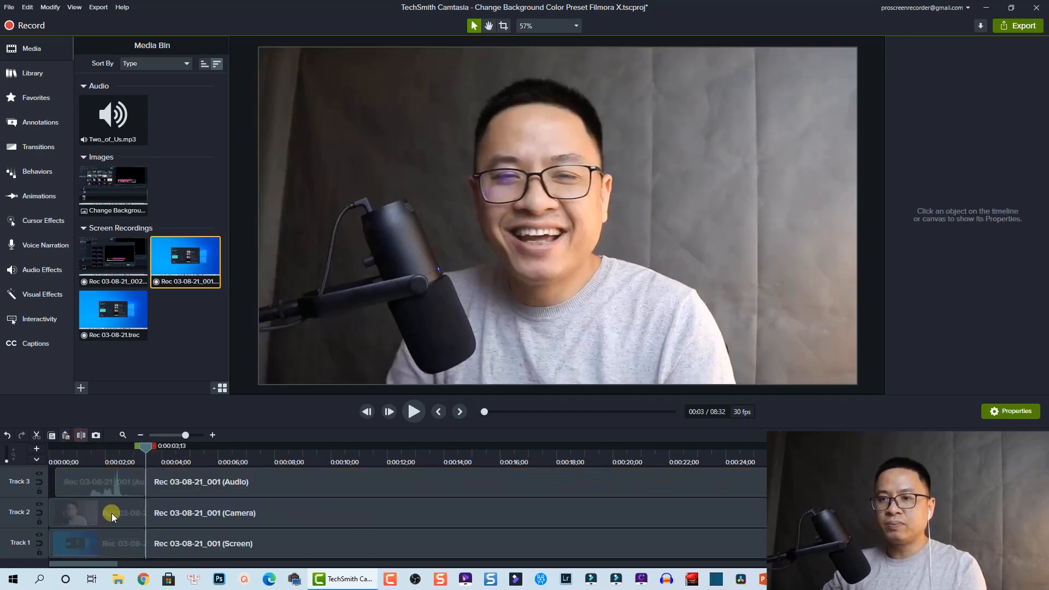
{"action": "left_click", "coordinate": [99, 482]}
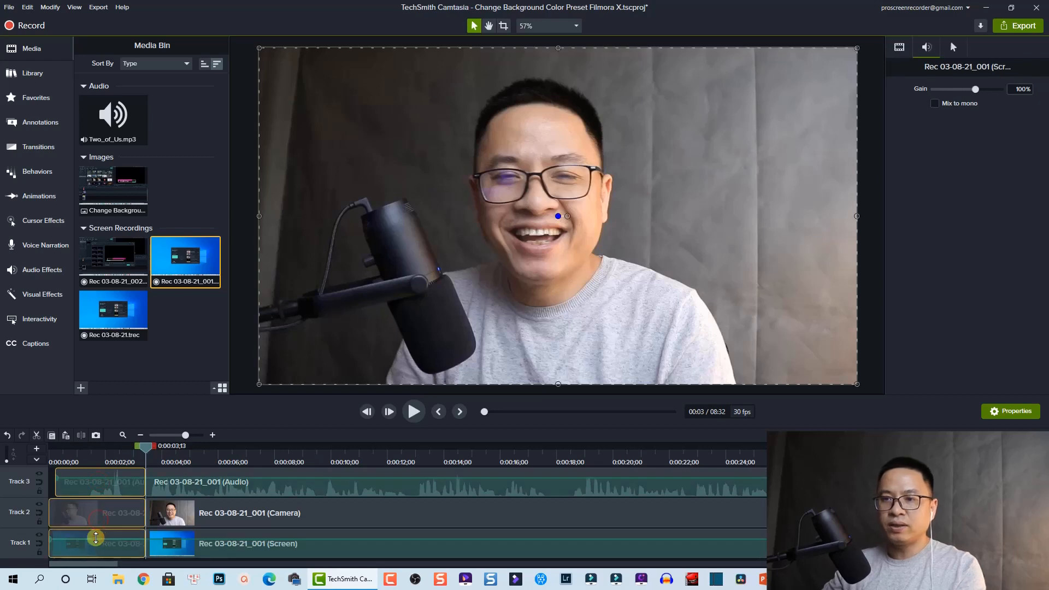
{"action": "key", "text": "Delete"}
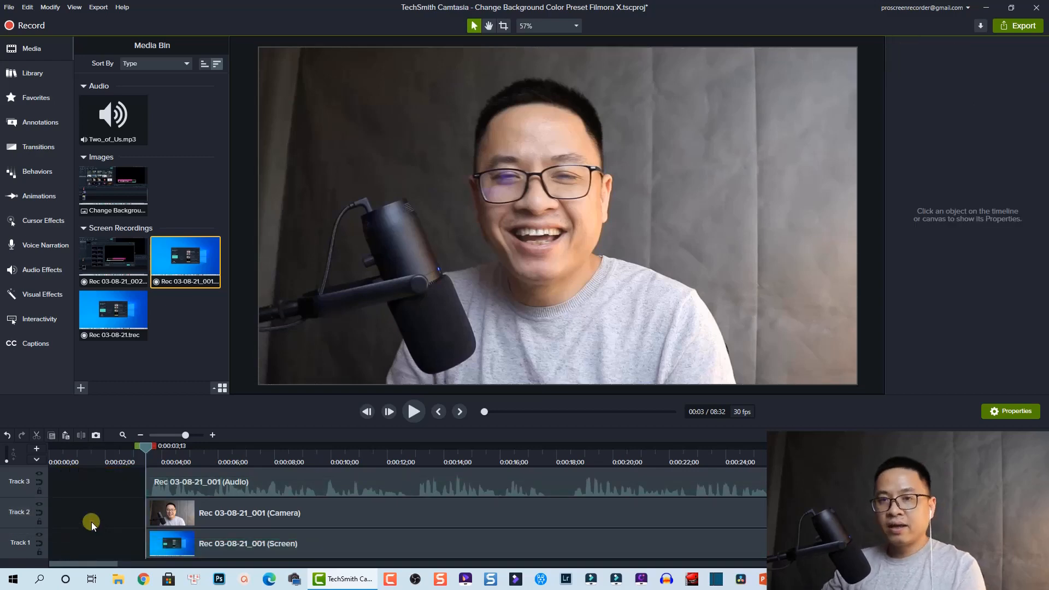
Step: Move the remaining clips on all three tracks to the start of the timeline and play them to check the sync
{"action": "left_click_drag", "start_coordinate": [129, 479], "coordinate": [54, 522]}
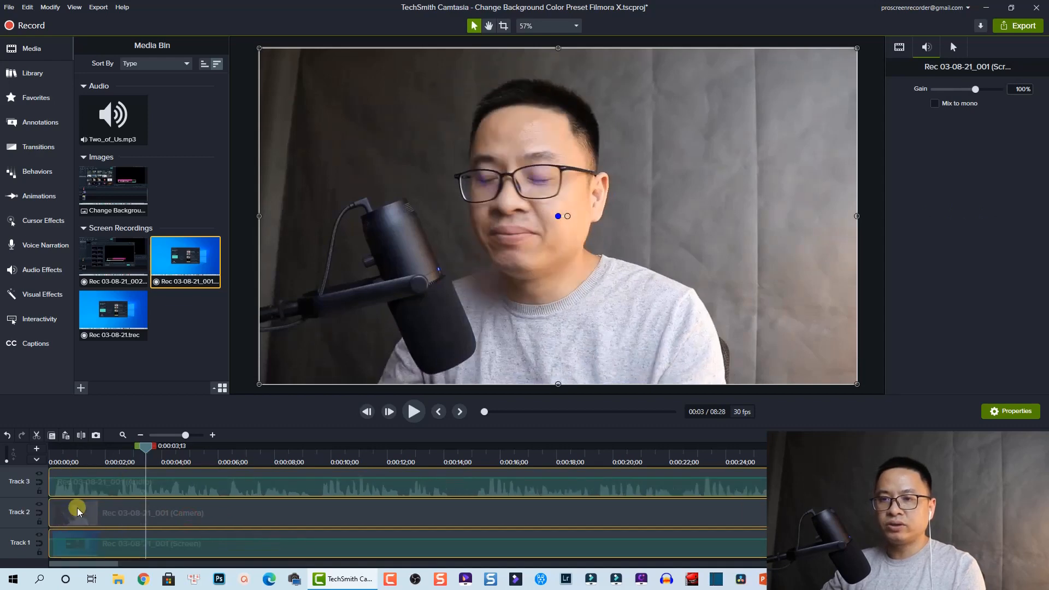
{"action": "key", "text": "space"}
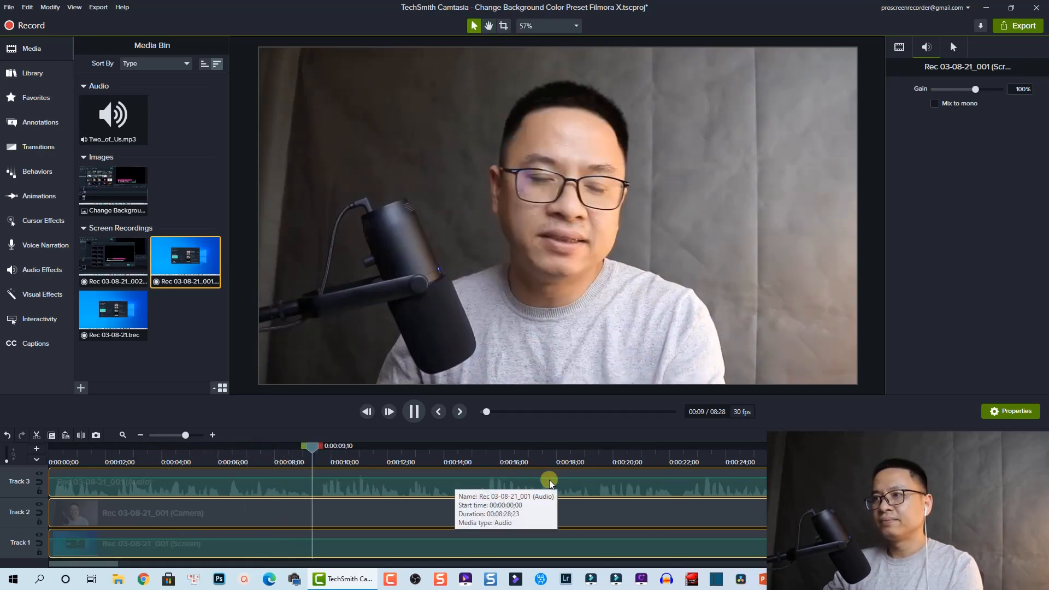
{"action": "key", "text": "space"}
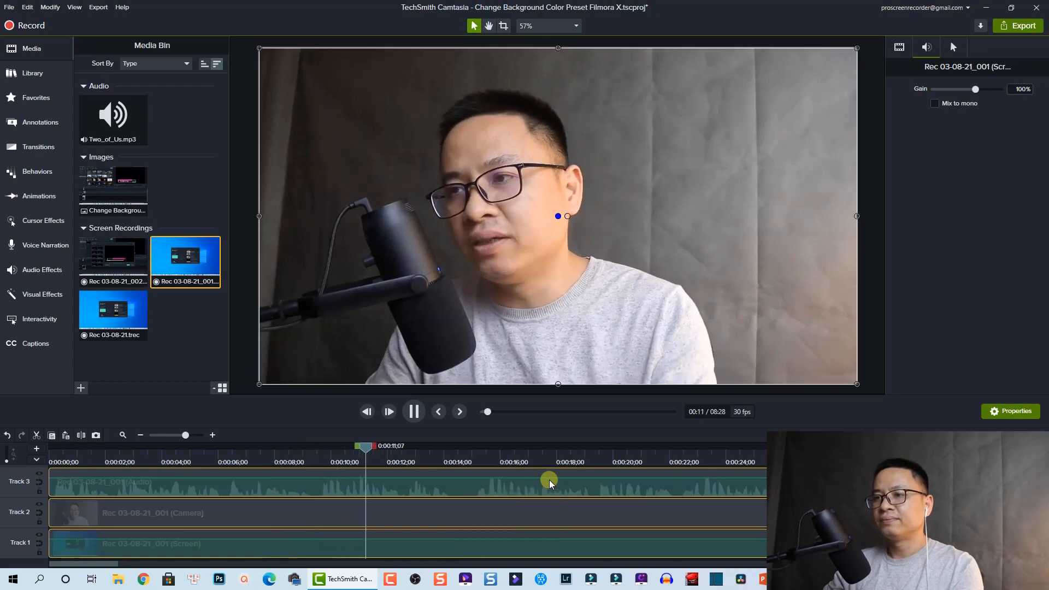